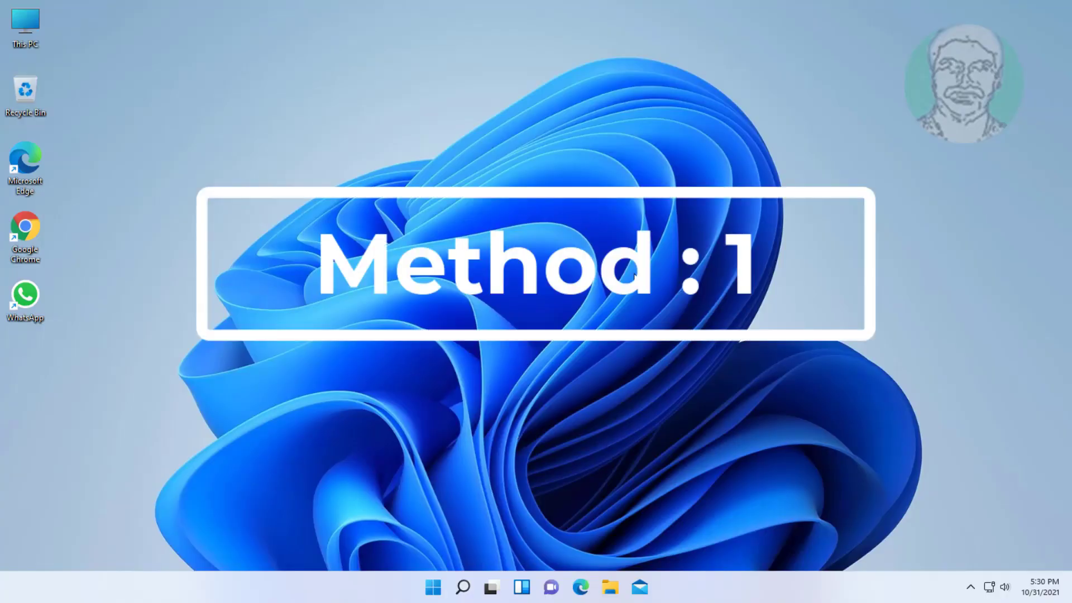
# - Open Task Manager from the Ctrl+Alt+Del screen and start File > Run new task
pyautogui.hotkey('ctrl', 'alt', 'Delete')
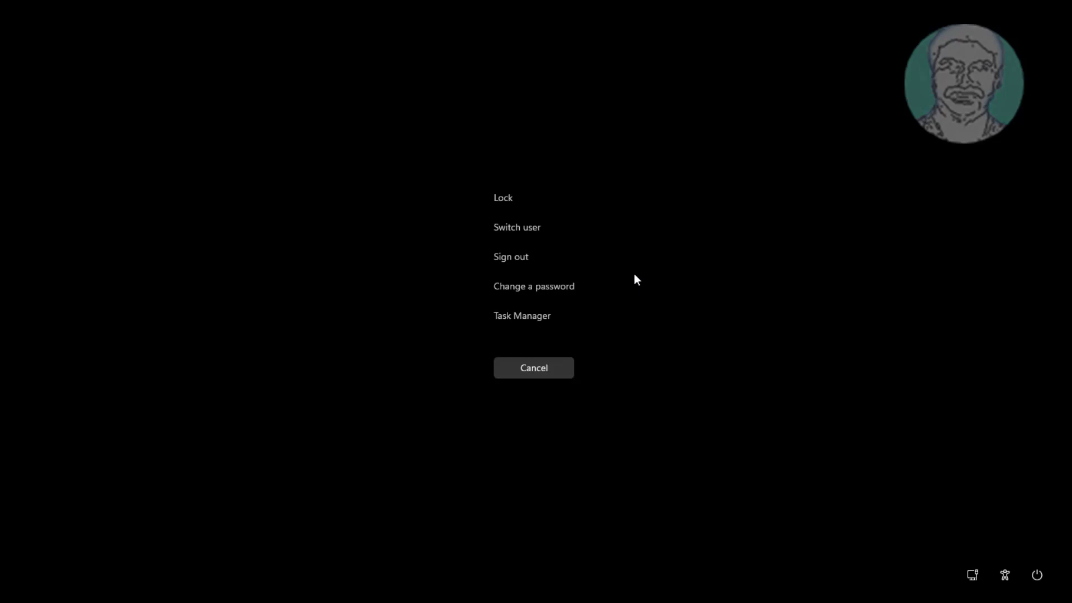
pyautogui.click(537, 321)
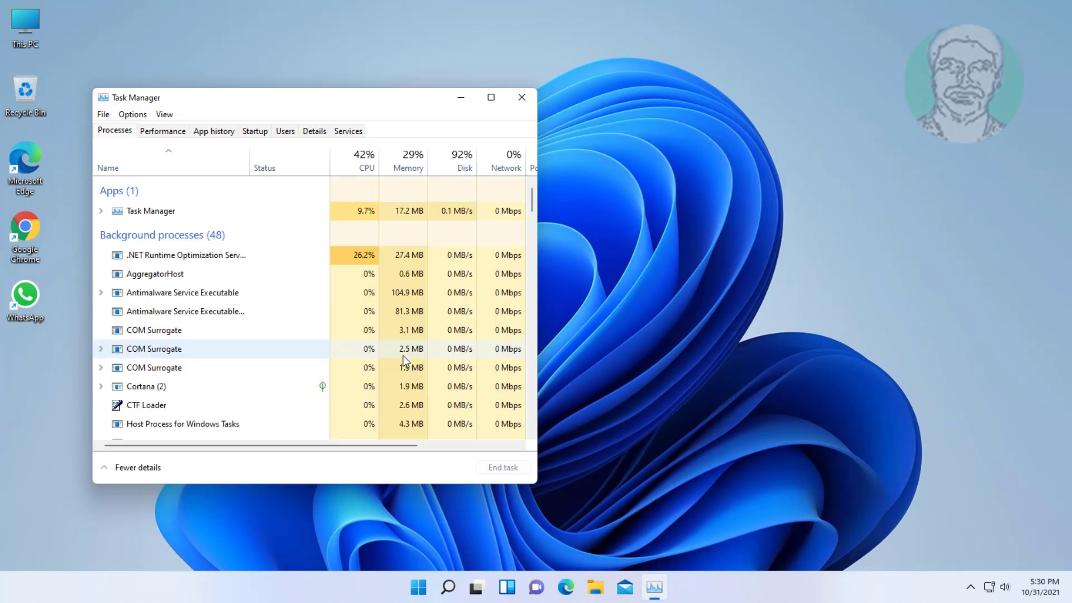
pyautogui.click(103, 115)
pyautogui.click(109, 131)
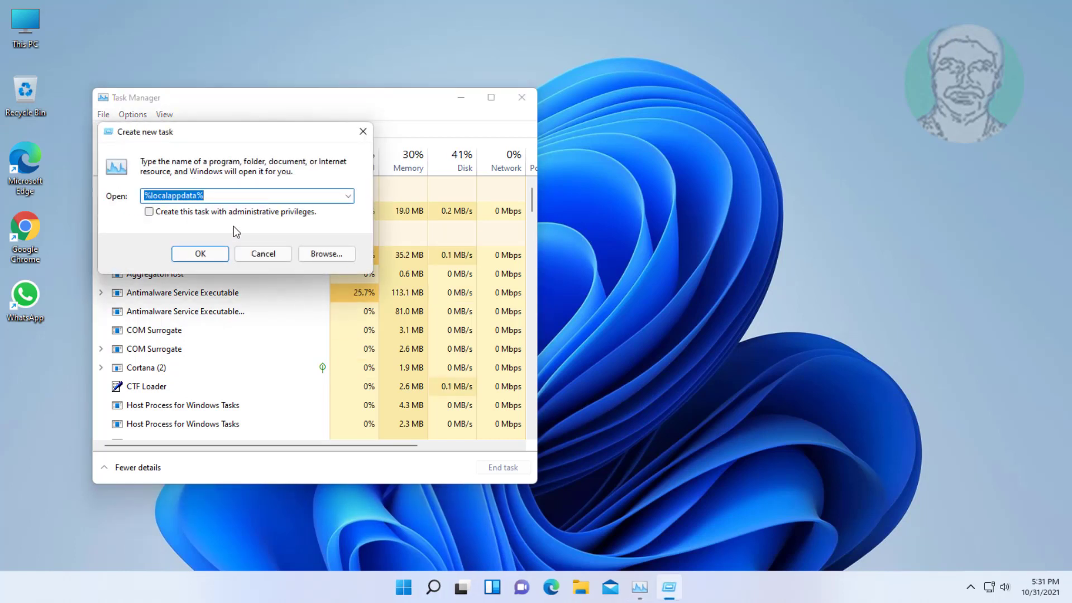
# - Run 'powershell' as a new task with administrative privileges
pyautogui.write('powers')
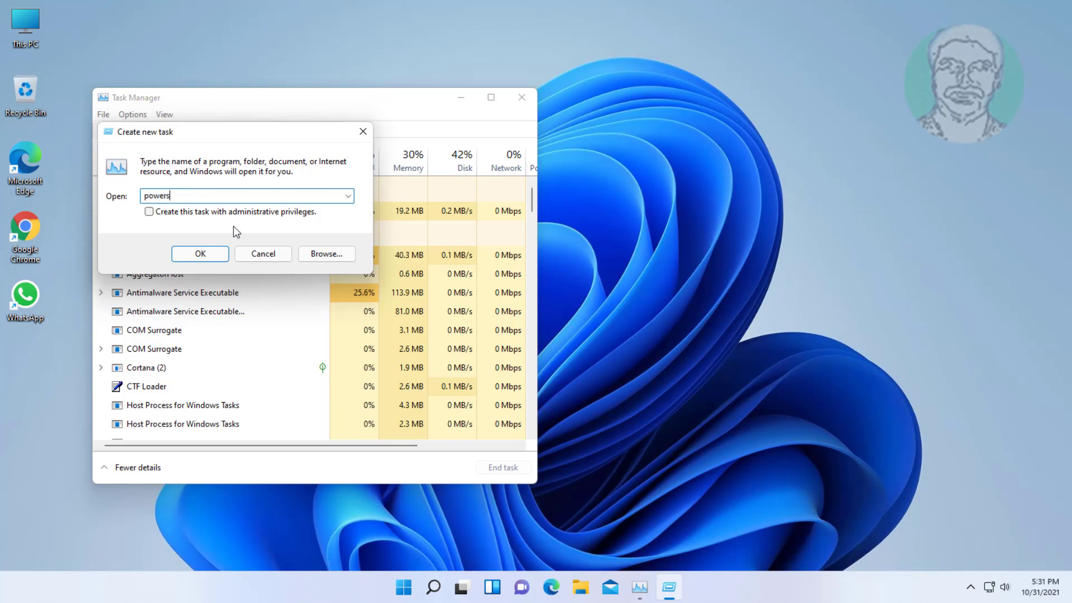
pyautogui.write('hell')
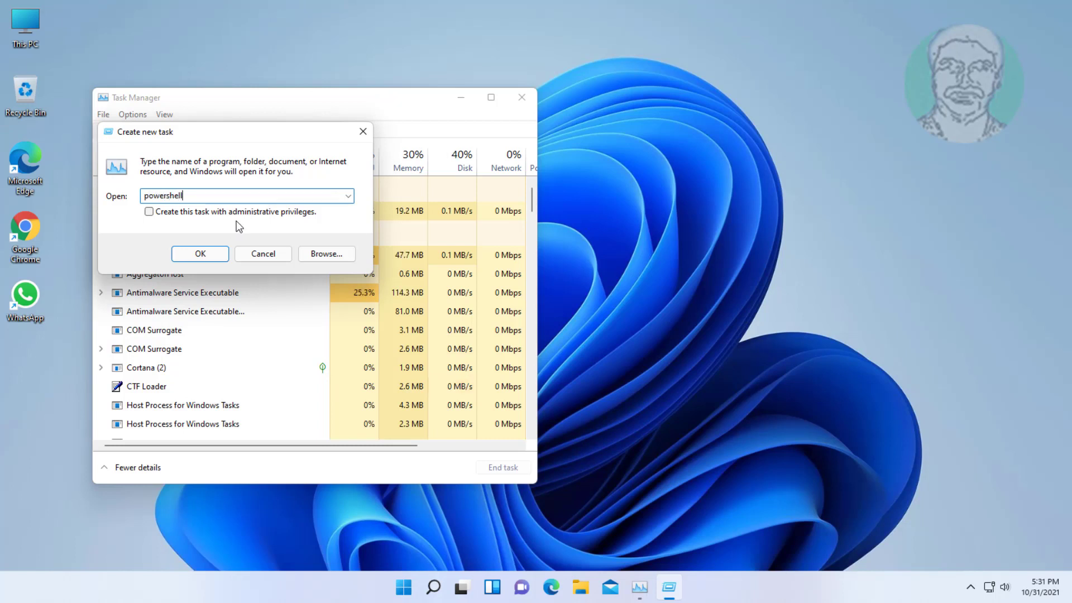
pyautogui.click(150, 212)
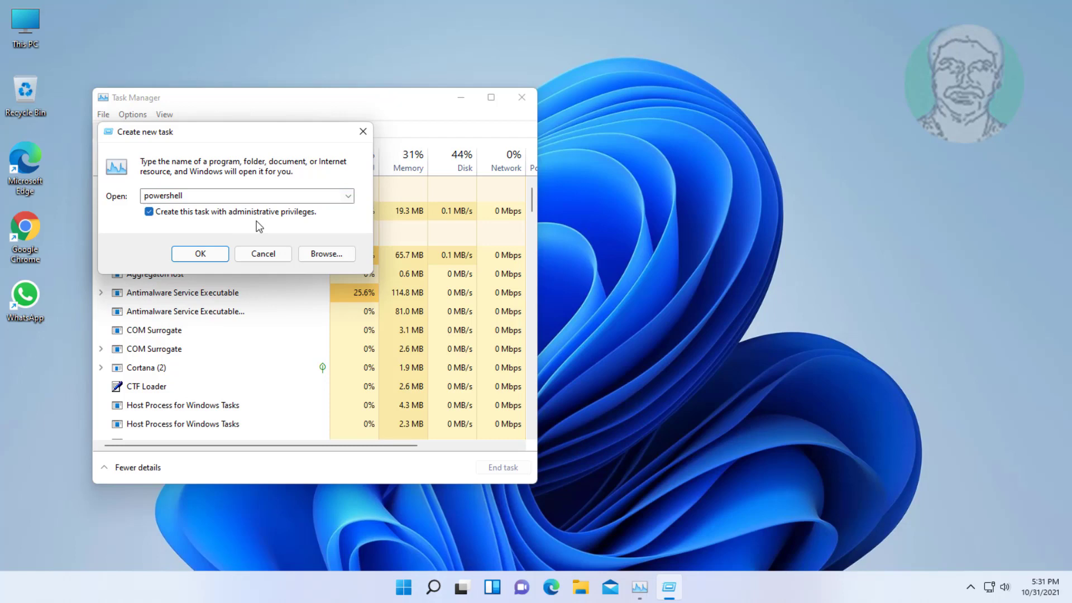
pyautogui.click(201, 253)
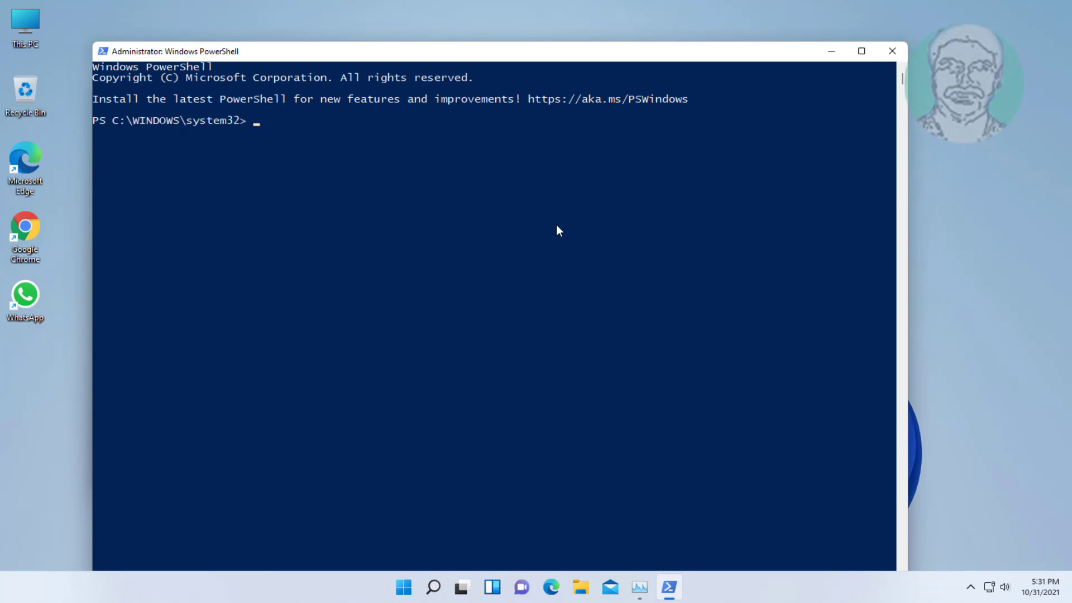
# - Re-register all shellexperience bundle packages with add-appxpackage, then exit PowerShell
pyautogui.write('Get-appxpackage -all *shellexperience* -packagetype bundle |% {add-appxpackage -register -disabledevelopmentmode ($_.installlocation + "\\appxmetadata\\appxbundlemanifest.xml")}')
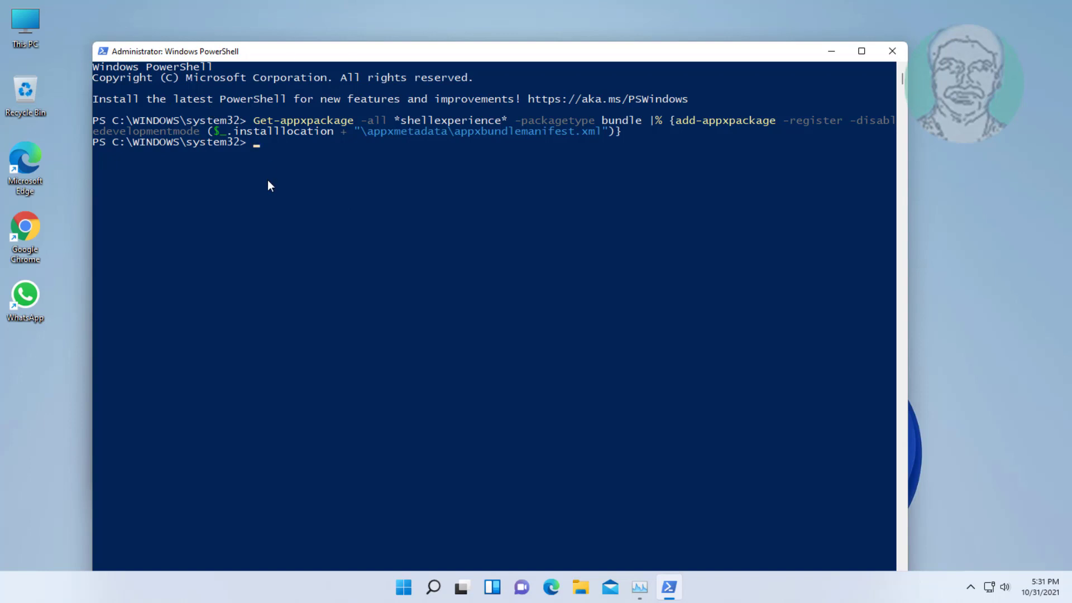
pyautogui.write('ex')
pyautogui.write('it')
pyautogui.press('Return')
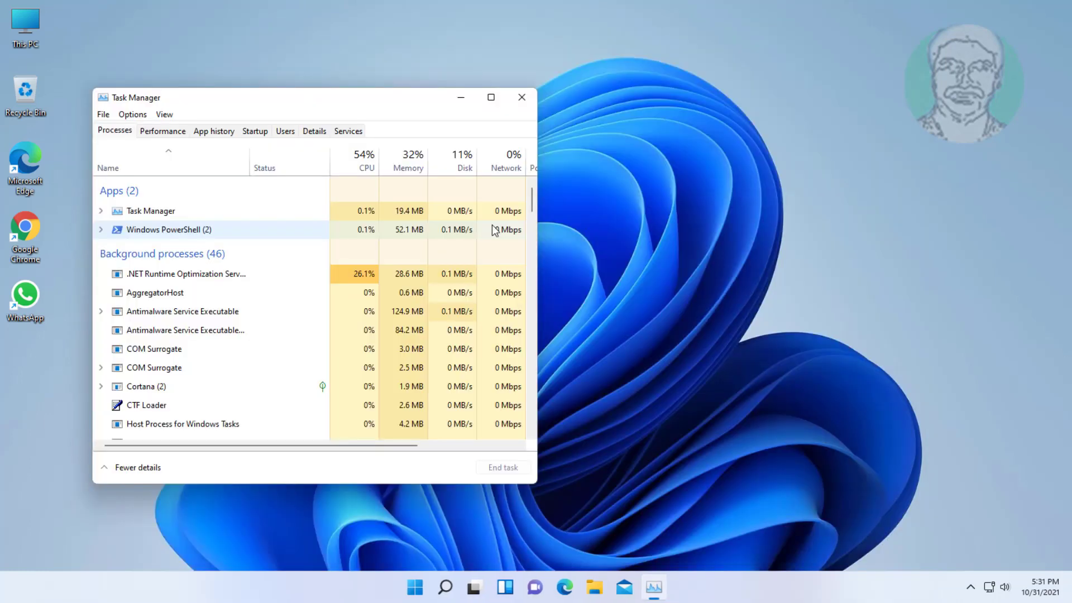
# - Close Task Manager, reopen it via Ctrl+Alt+Del, and start Run new task again
pyautogui.click(523, 98)
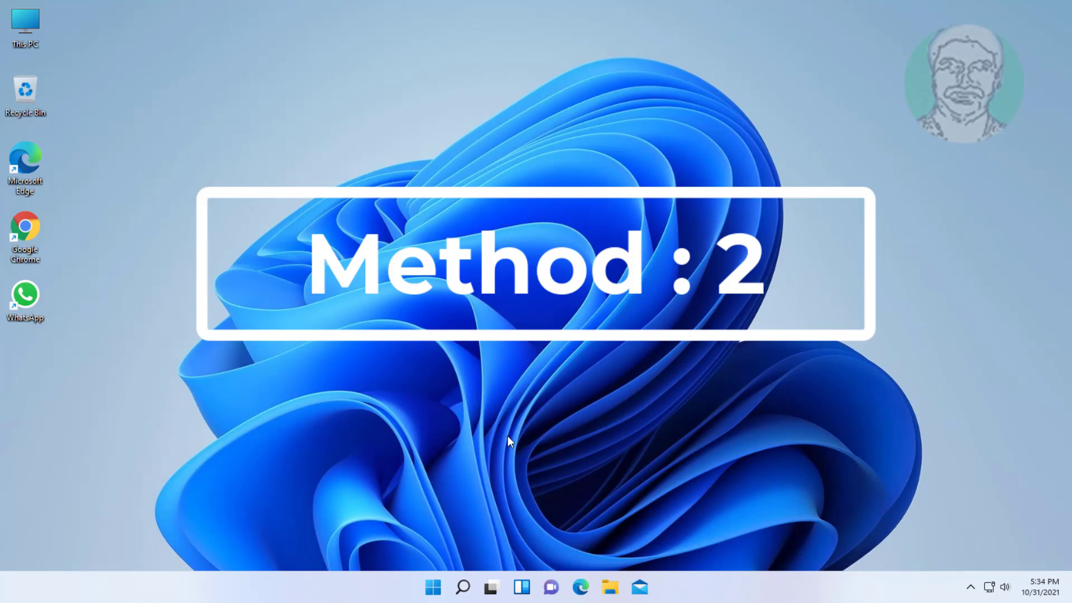
pyautogui.hotkey('ctrl', 'alt', 'Delete')
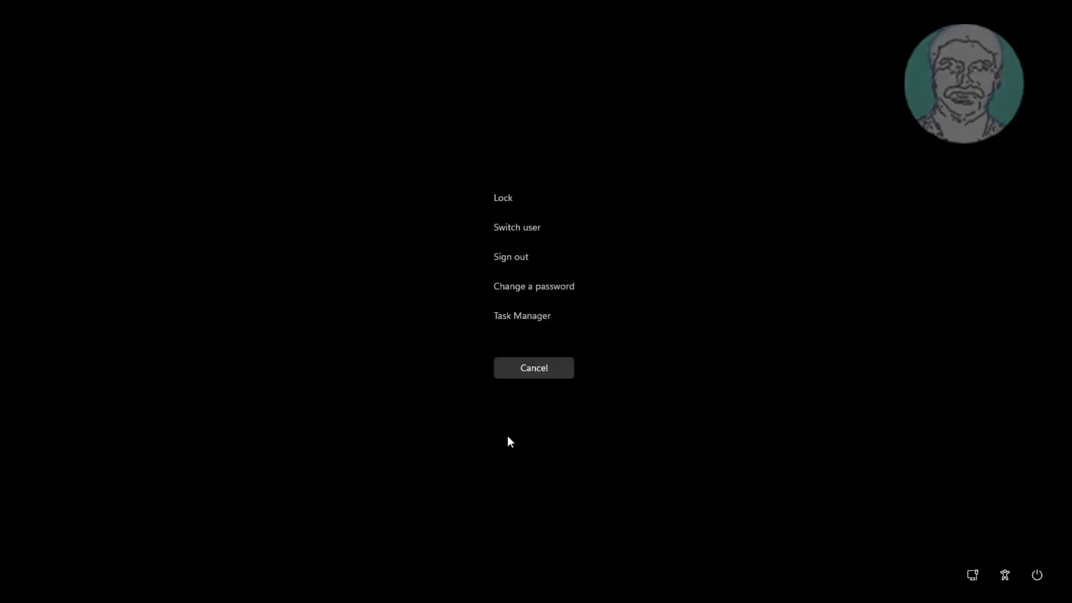
pyautogui.click(509, 317)
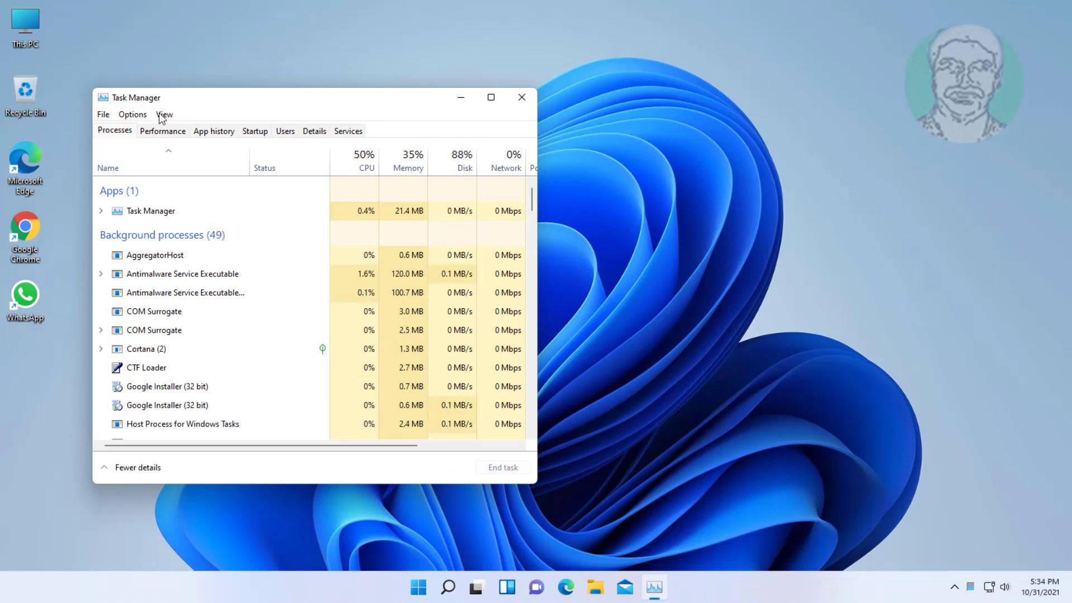
pyautogui.click(104, 115)
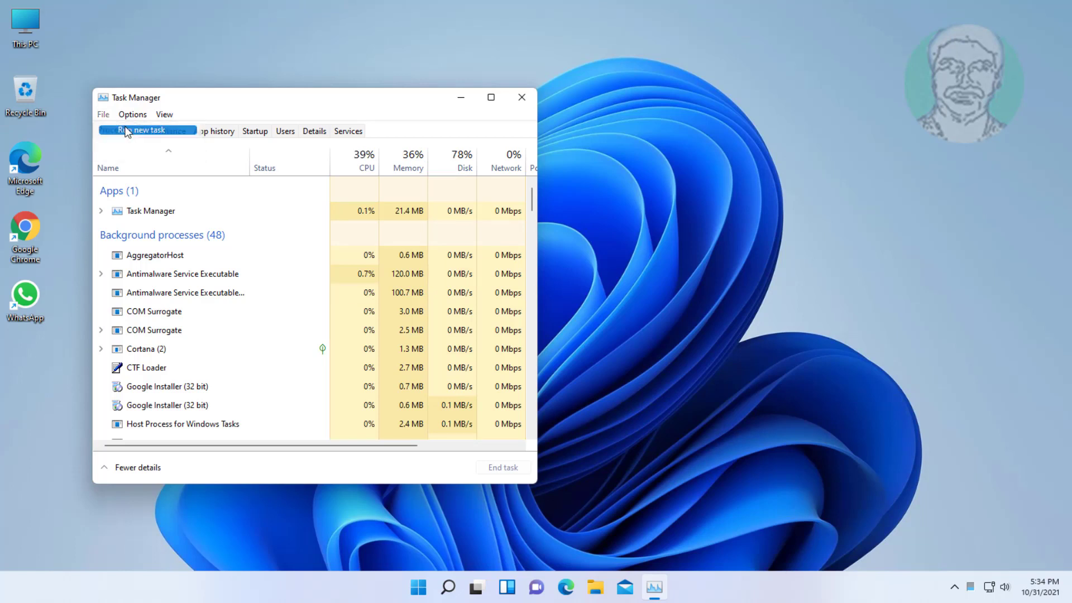
pyautogui.click(123, 127)
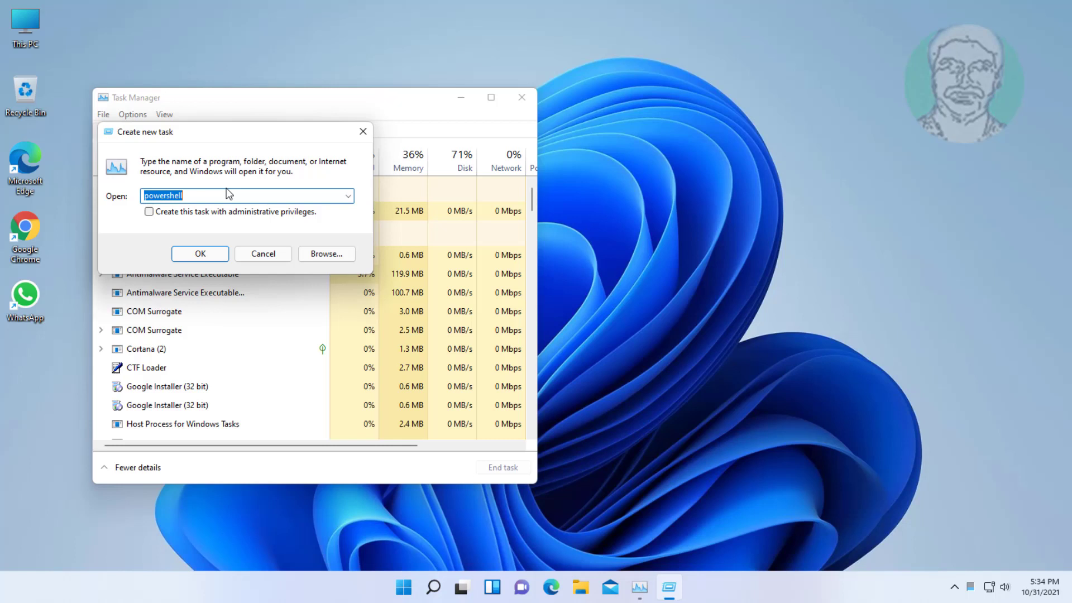
# - Run 'ms-settings:windowsupdate' as an administrator task to open Windows Update settings
pyautogui.write('m')
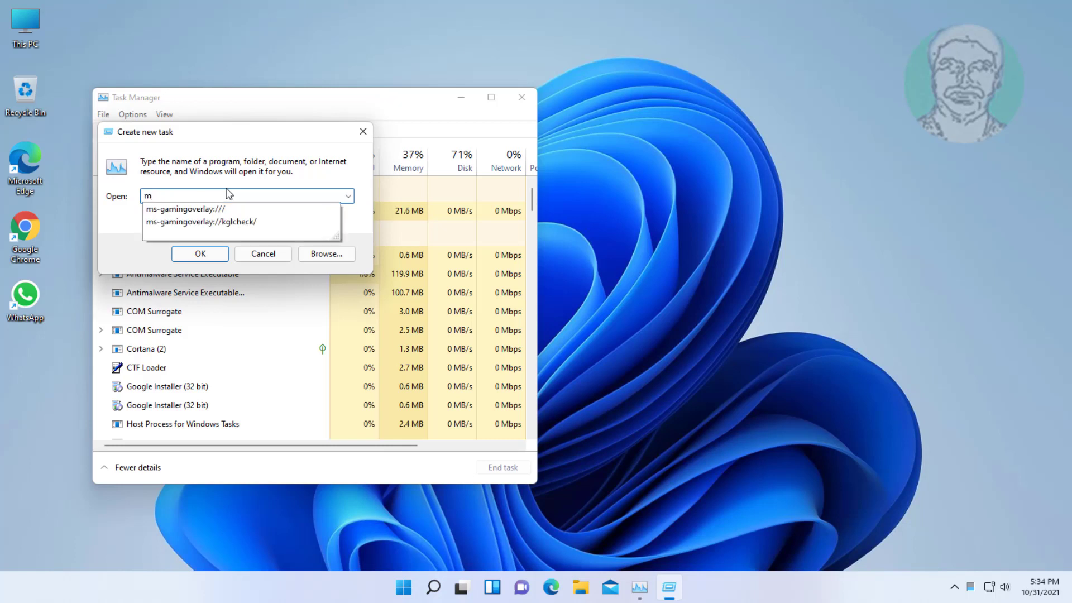
pyautogui.write('s-')
pyautogui.write('s')
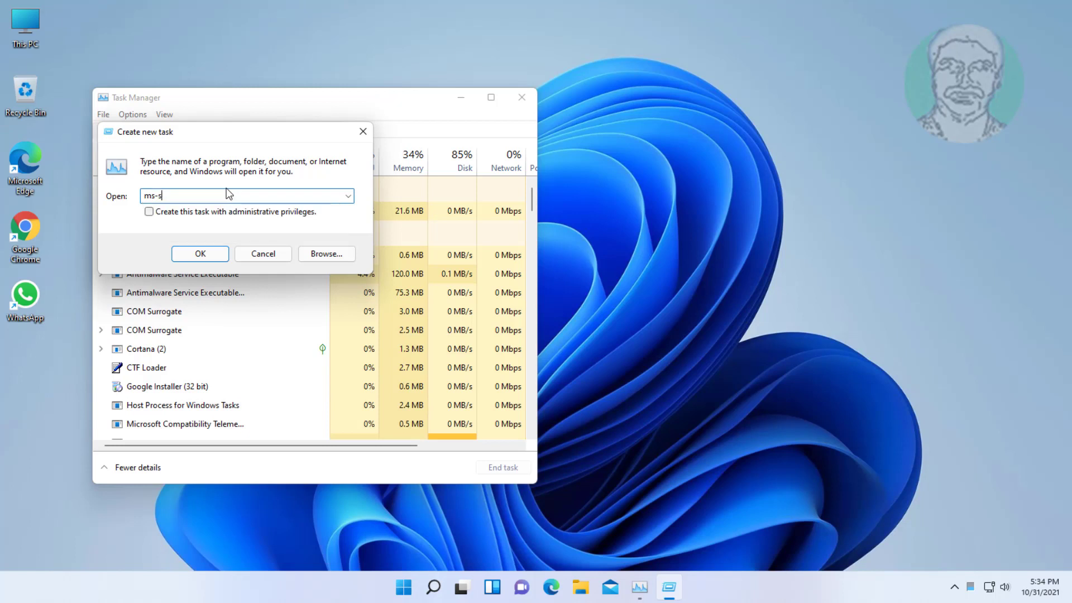
pyautogui.write('etti')
pyautogui.write('ngs')
pyautogui.write(':')
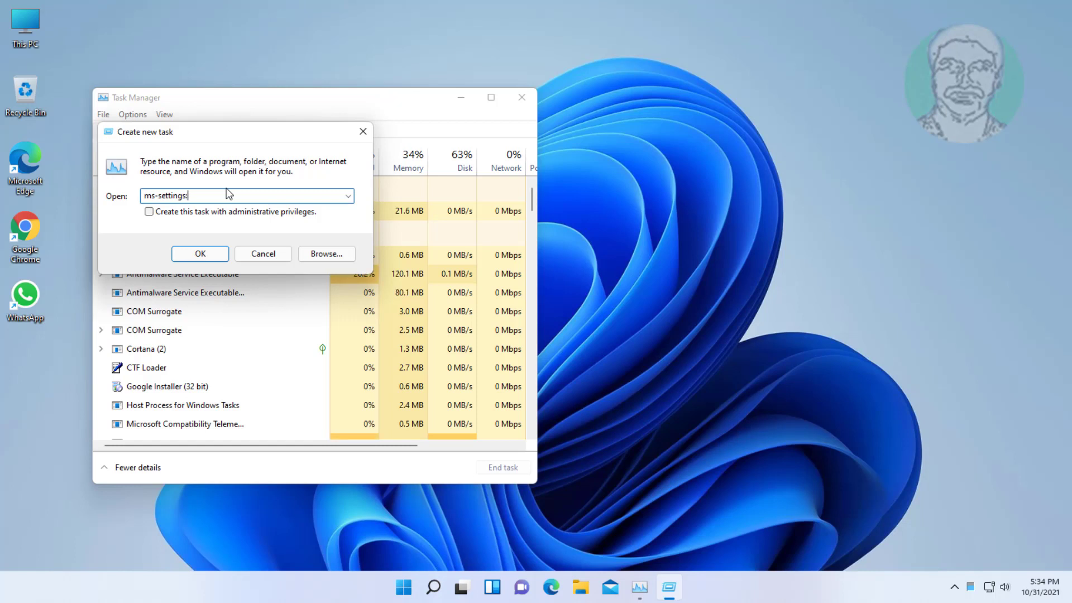
pyautogui.write('win')
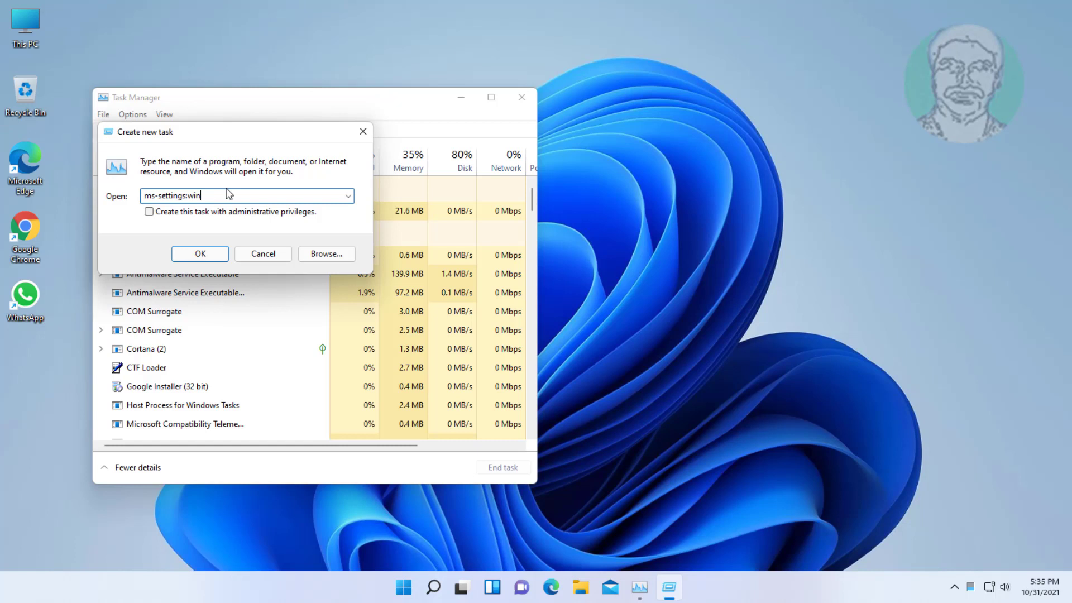
pyautogui.write('do')
pyautogui.write('wsupdate')
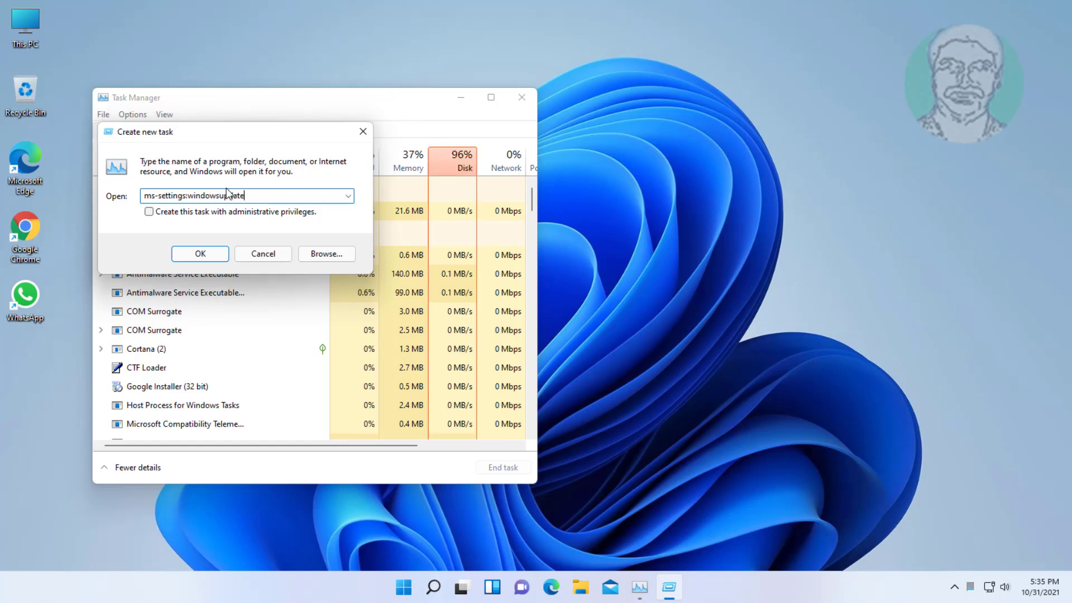
pyautogui.click(157, 213)
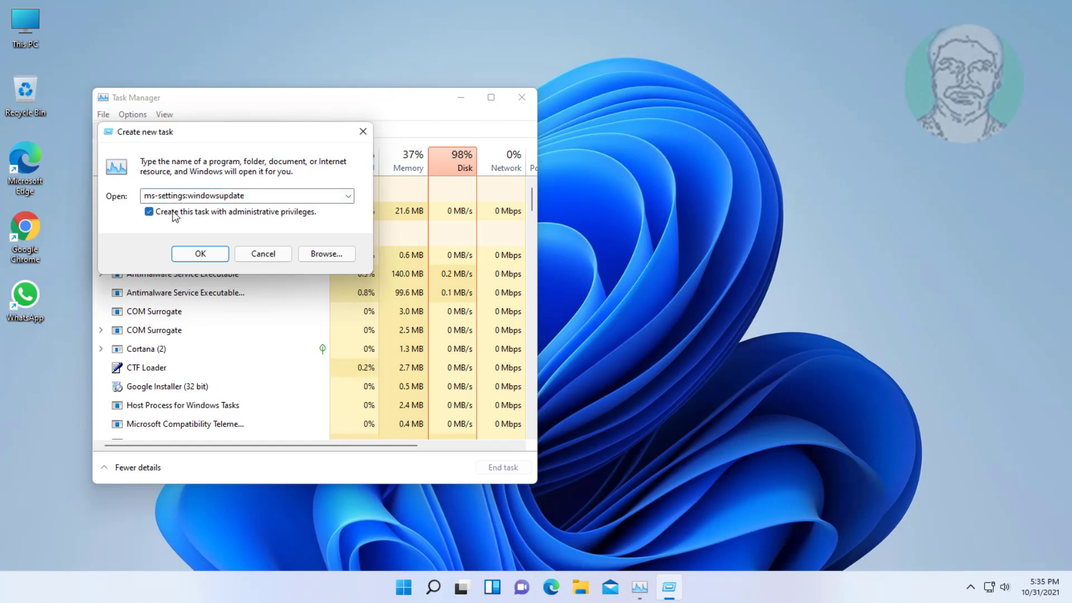
pyautogui.click(199, 253)
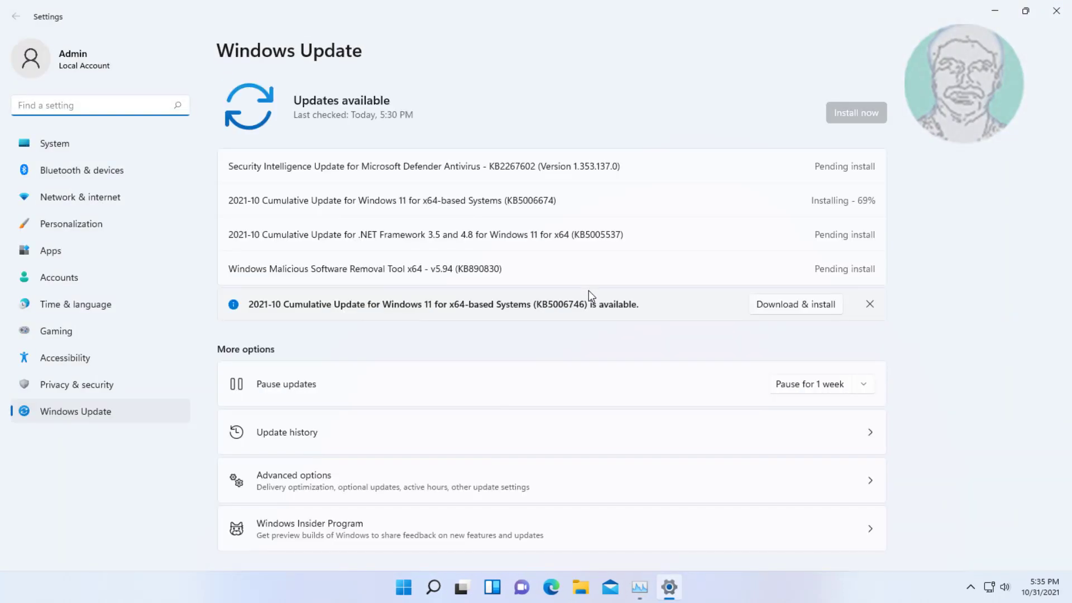
# - Go to Update history and open Uninstall updates in Control Panel
pyautogui.click(297, 436)
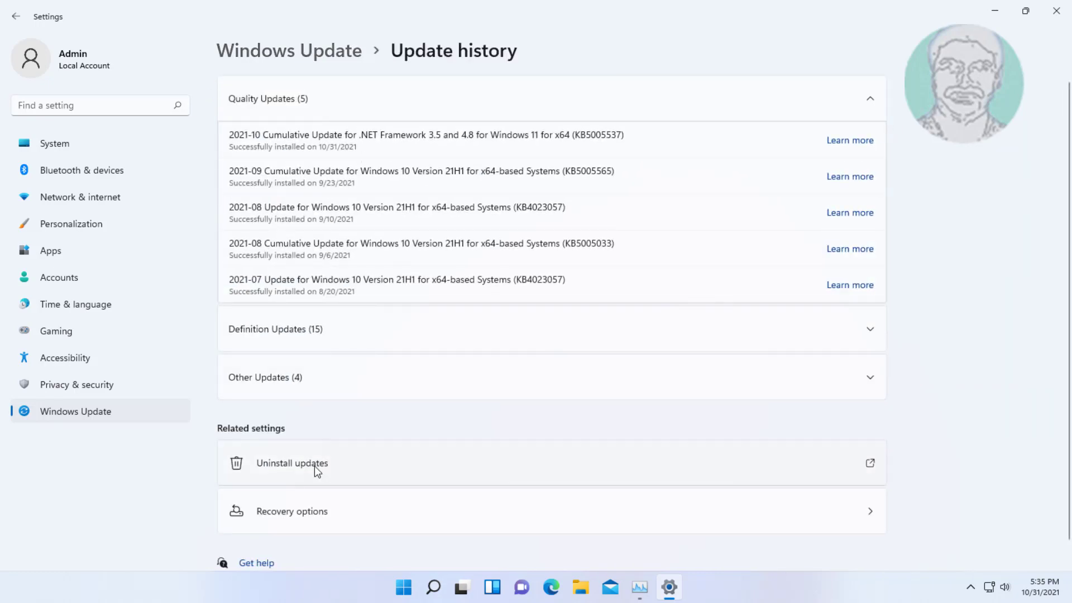
pyautogui.click(314, 466)
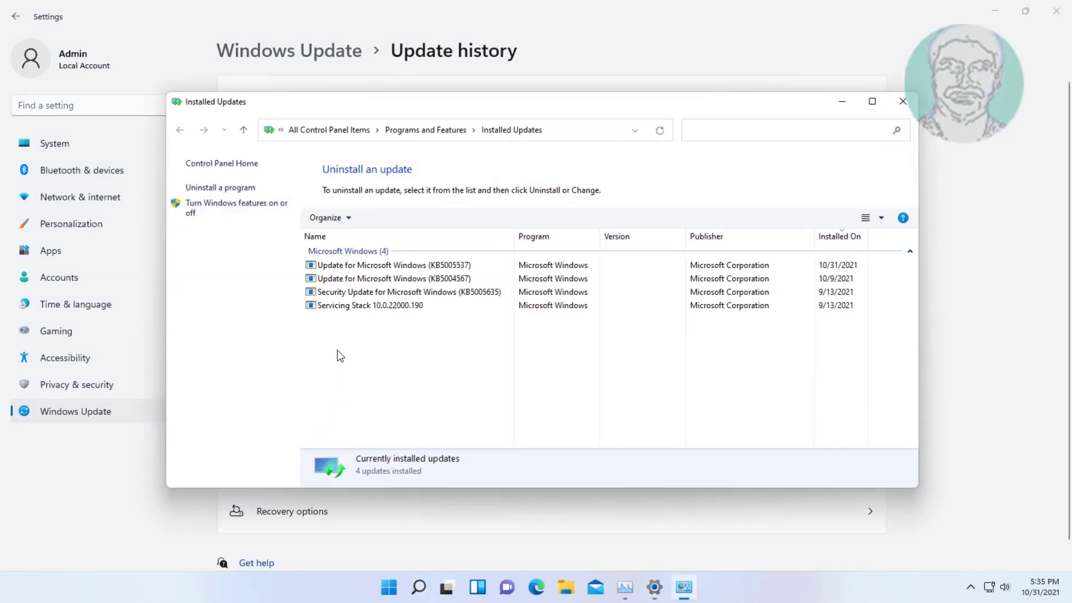
# - Uninstall Update for Microsoft Windows (KB5005537) and confirm with Yes
pyautogui.click(435, 270)
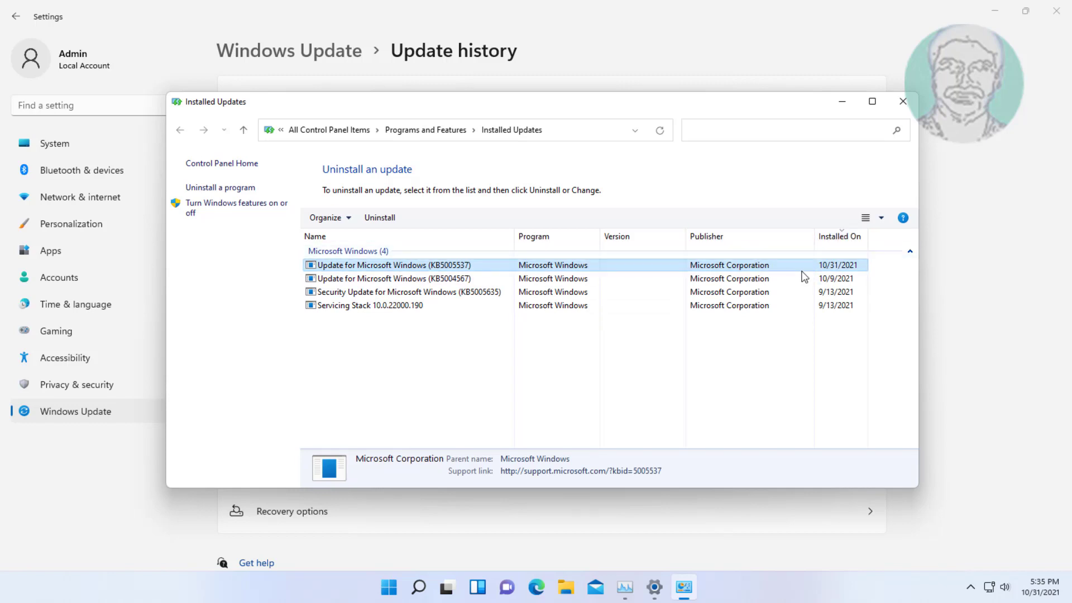
pyautogui.click(386, 219)
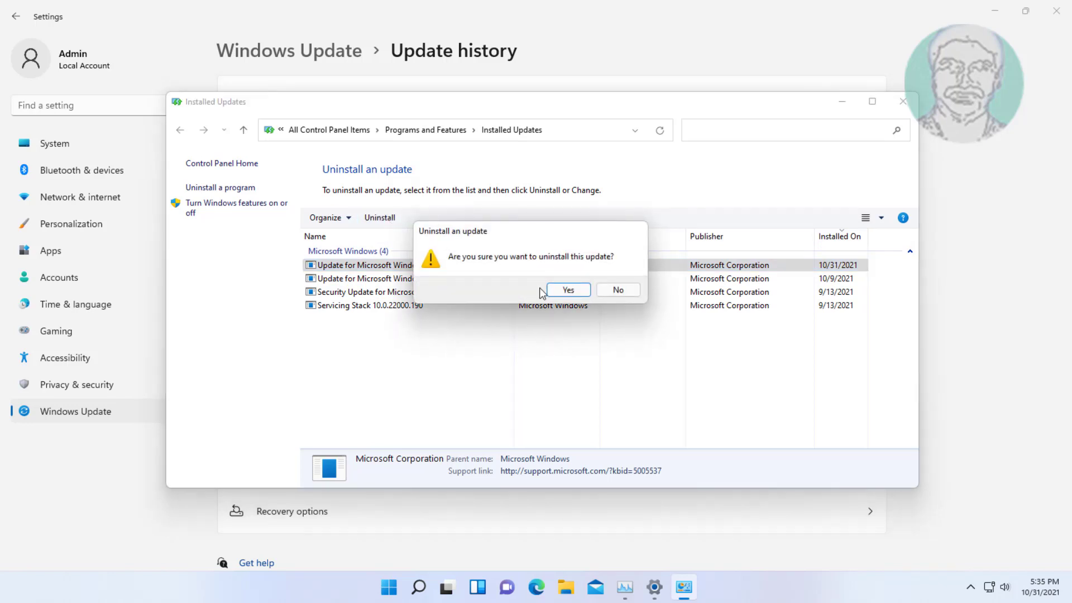
pyautogui.click(564, 290)
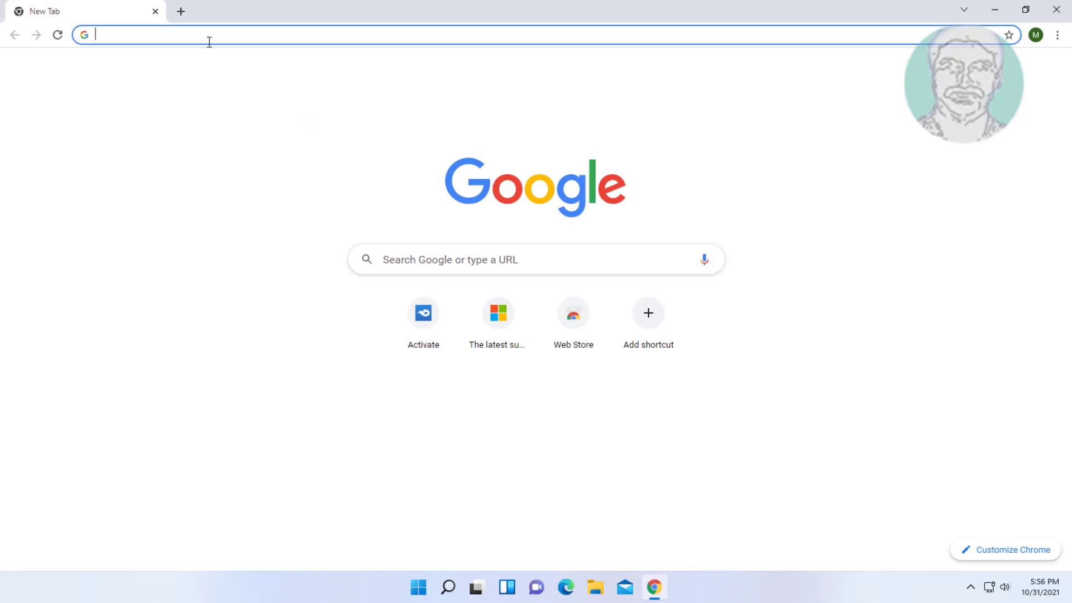
# - Search Google for 'windows 11 download' and open Microsoft's Download Windows 11 page
pyautogui.click(210, 42)
pyautogui.write('wind')
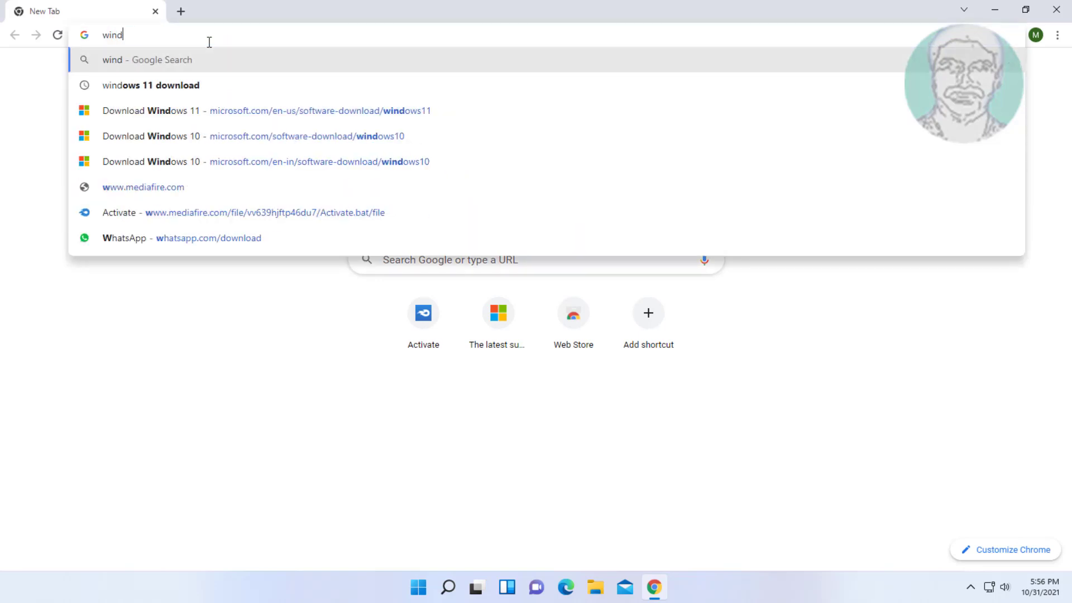
pyautogui.write('ows 11 d')
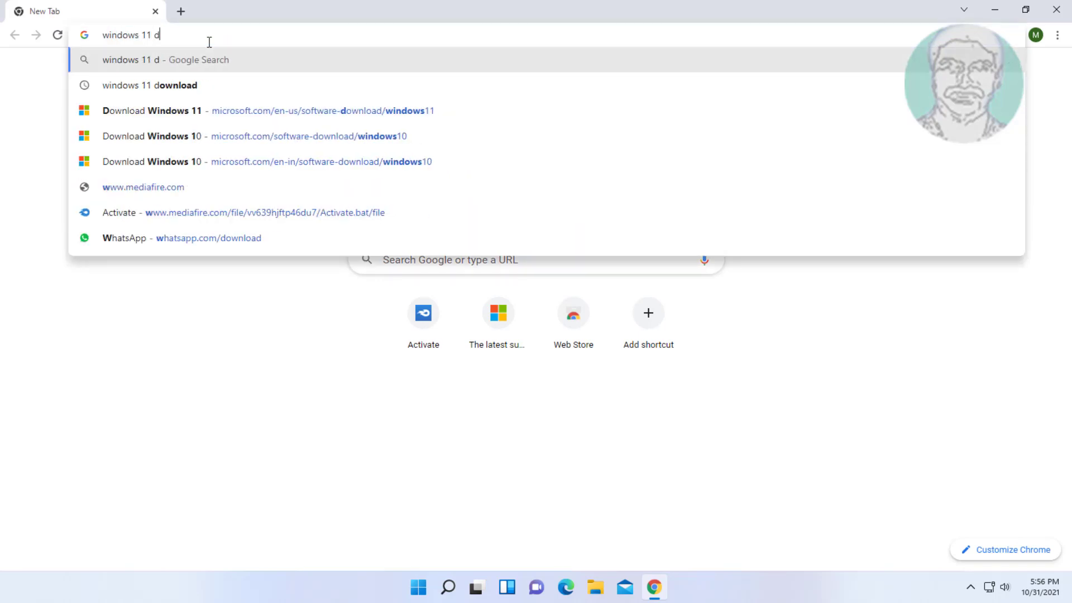
pyautogui.write('ownload')
pyautogui.press('Return')
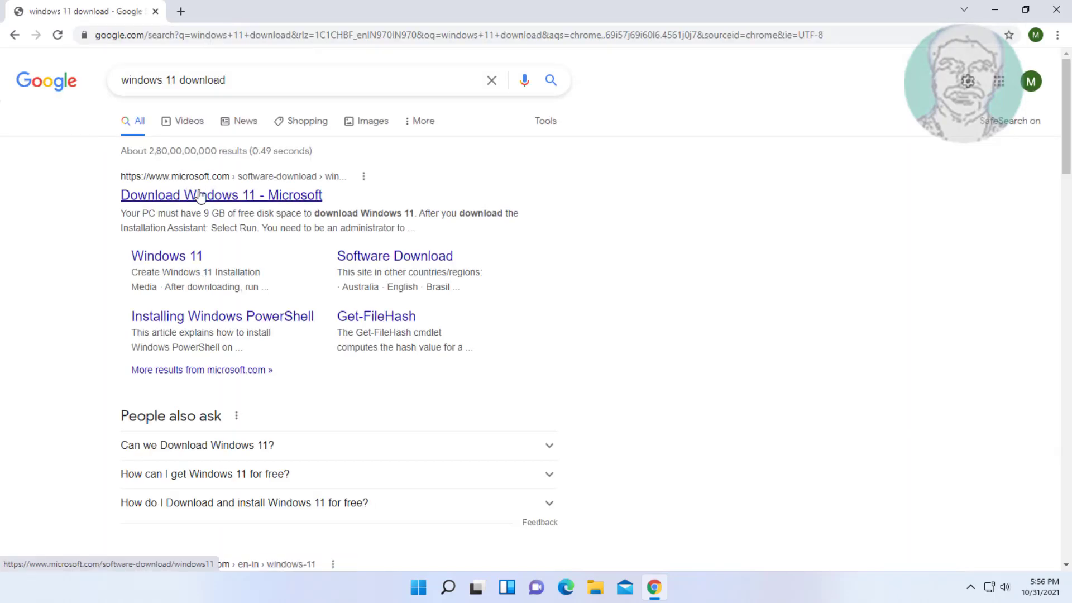
pyautogui.click(202, 196)
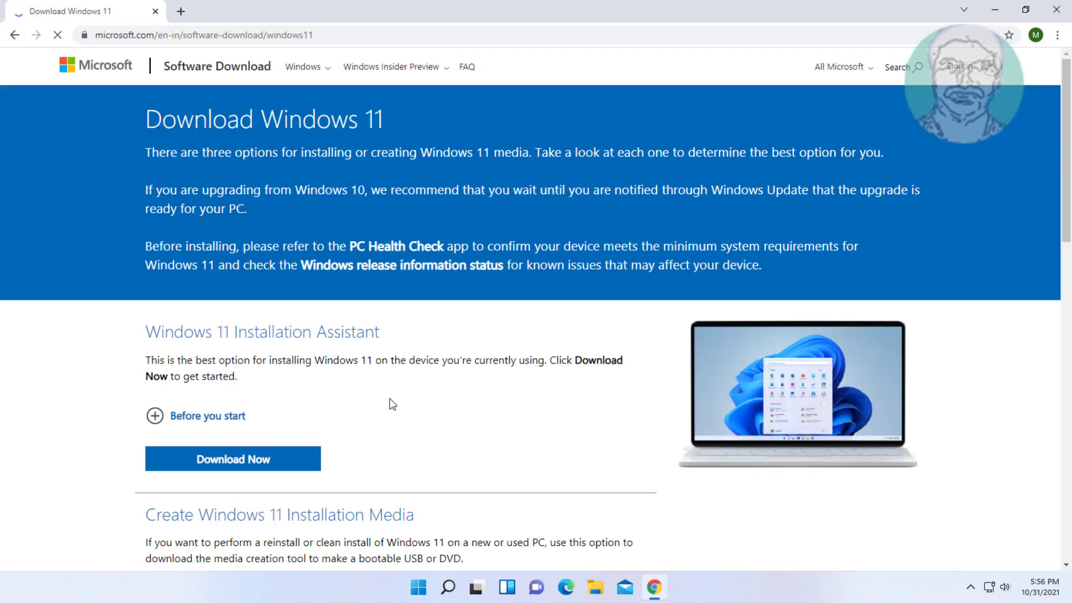
# - Download the Windows 11 installation media tool and open MediaCreationTool.exe
pyautogui.scroll(-2, 392, 403)
pyautogui.scroll(-1, 391, 403)
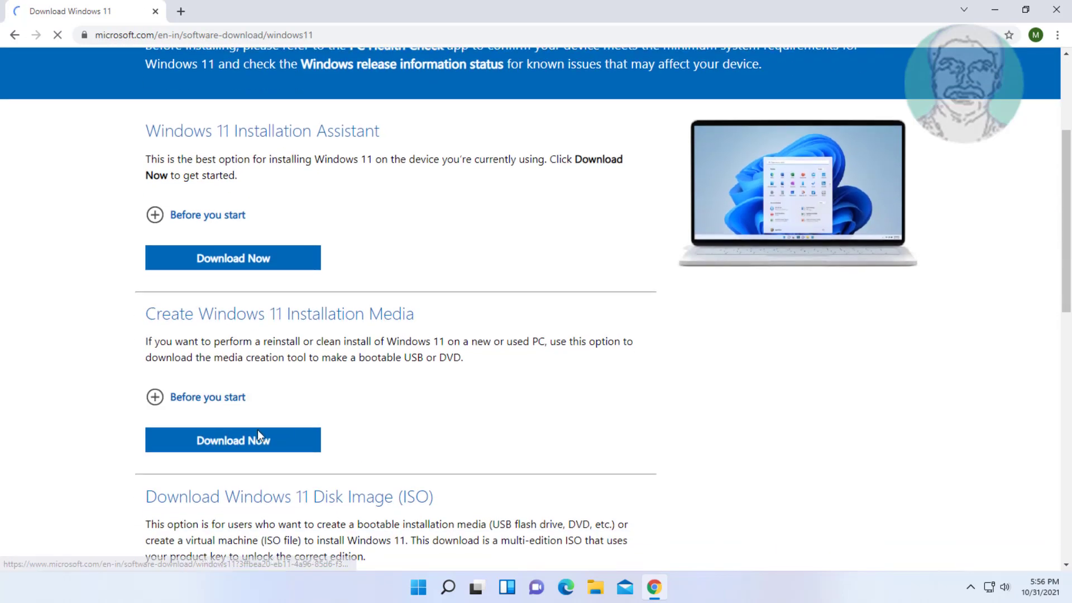
pyautogui.click(242, 439)
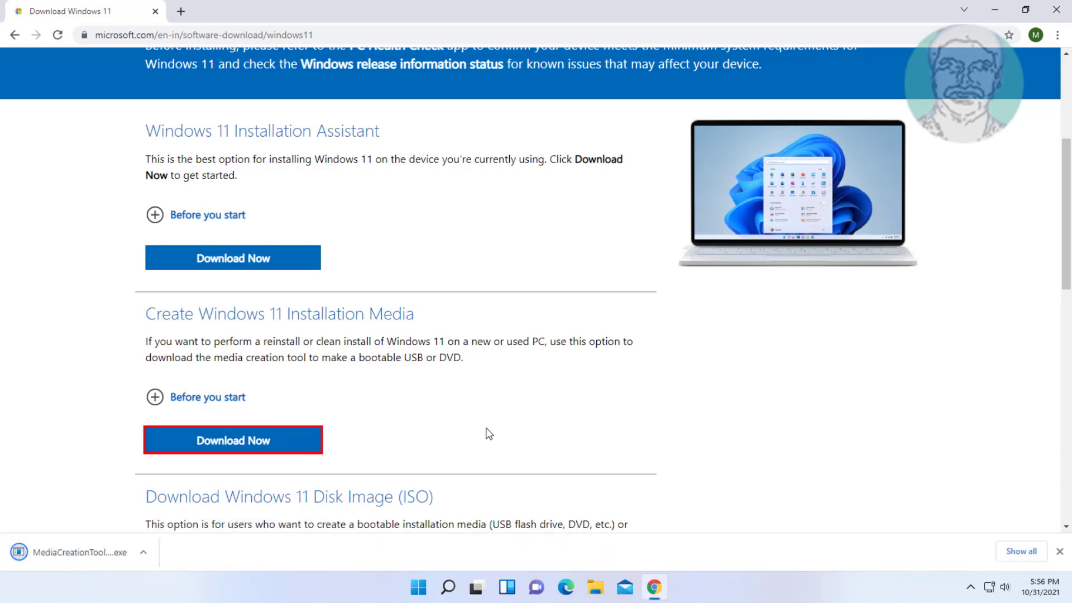
pyautogui.click(87, 562)
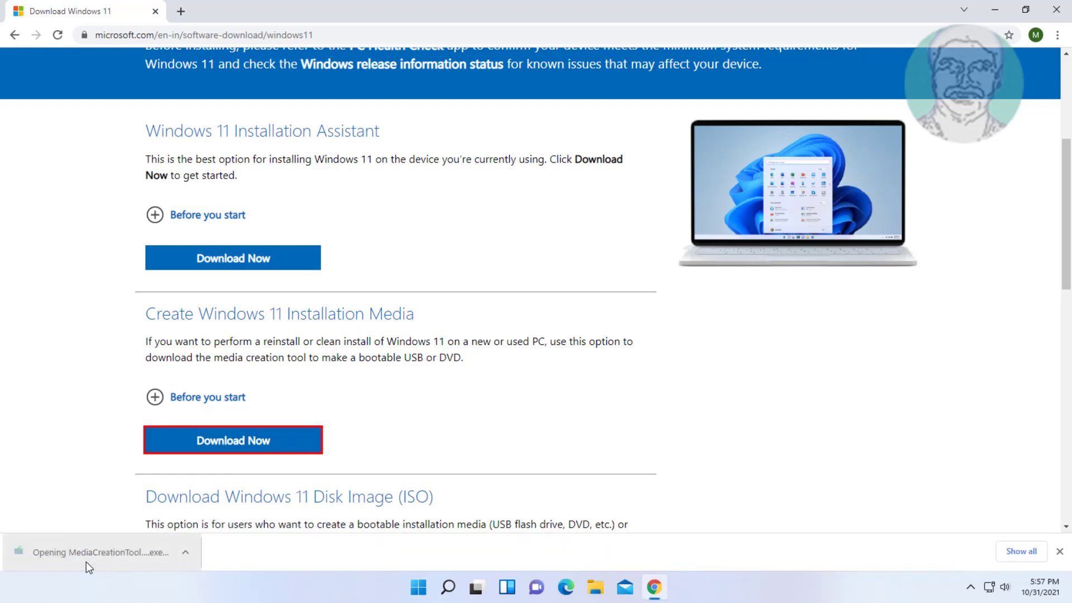
# - Approve Media Creation Tool in UAC and choose the ISO file media option
pyautogui.click(995, 9)
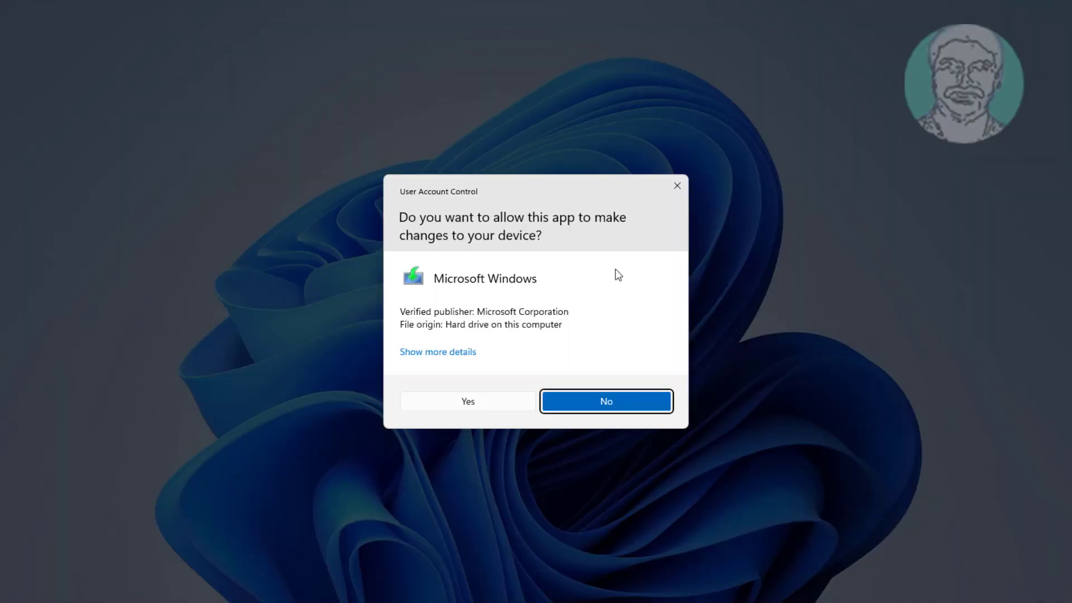
pyautogui.click(467, 403)
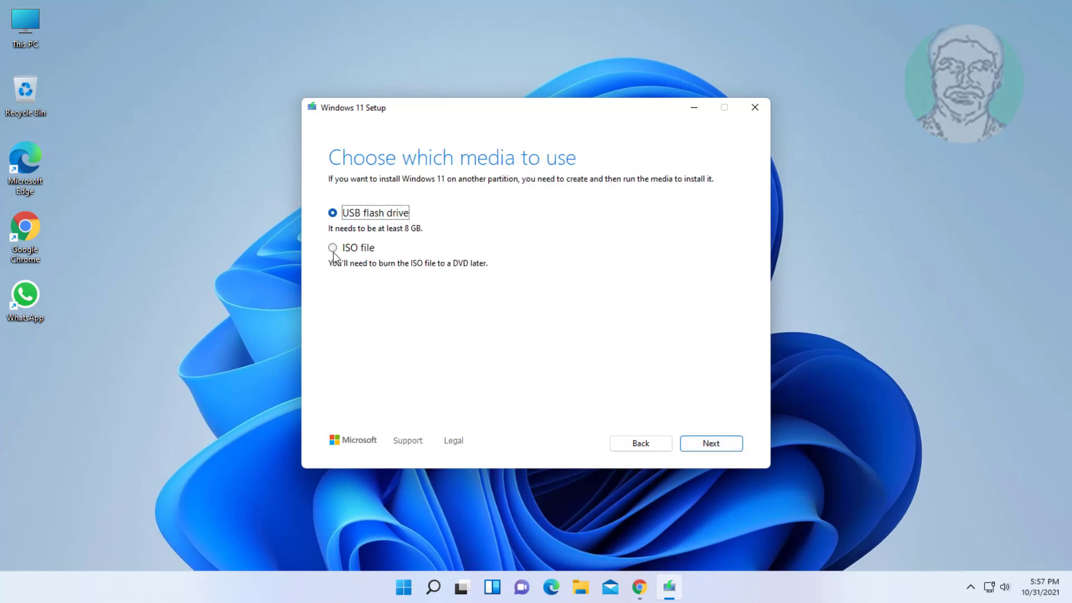
pyautogui.click(333, 251)
pyautogui.click(715, 444)
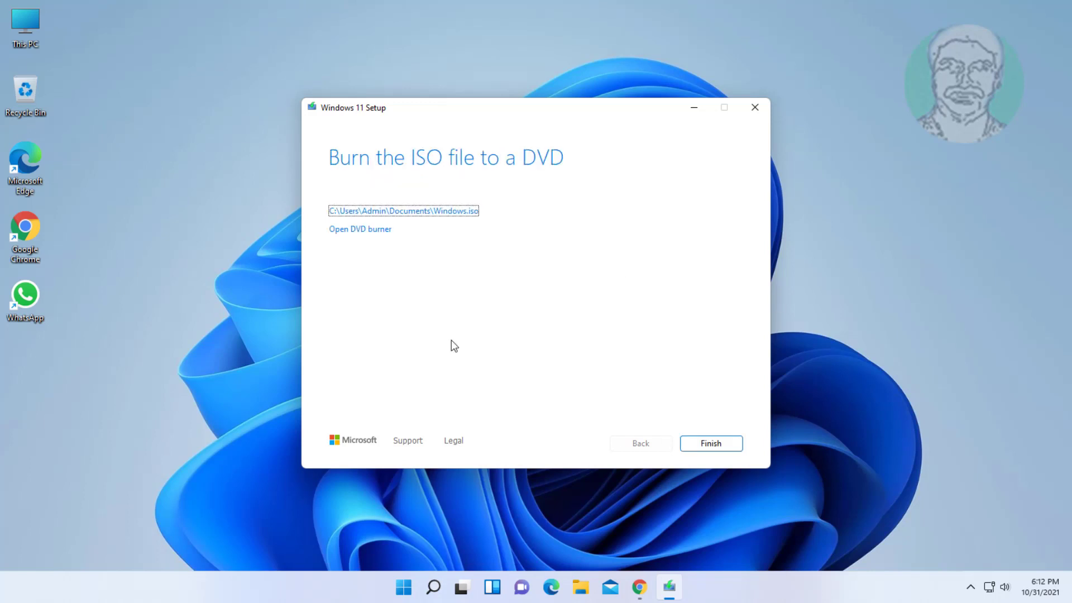
# - Open the ISO's folder, close the tool, mount Windows.iso as drive E: and run setup
pyautogui.click(426, 217)
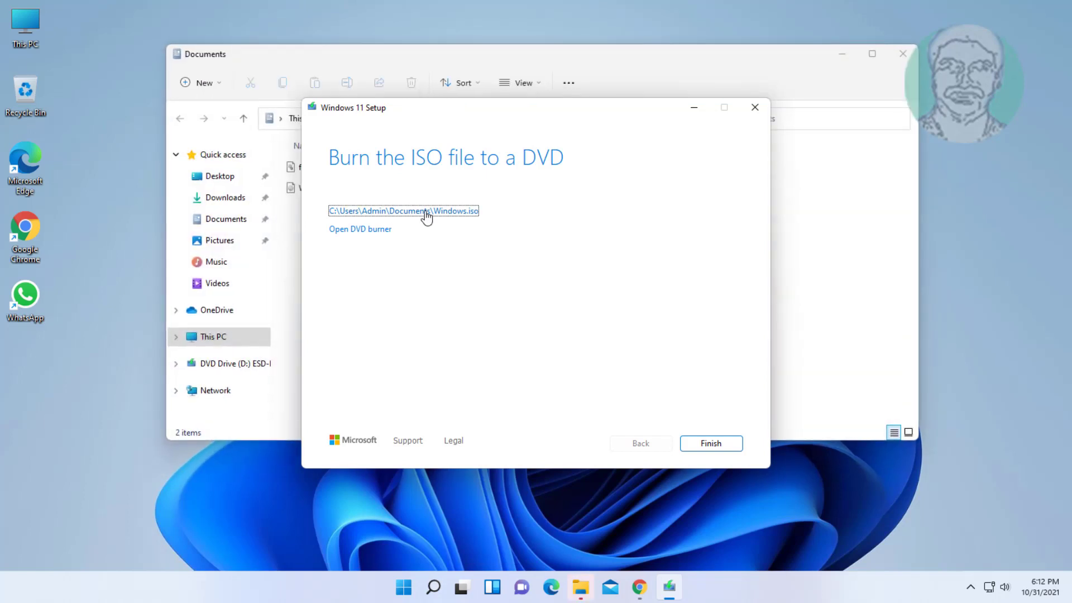
pyautogui.click(711, 444)
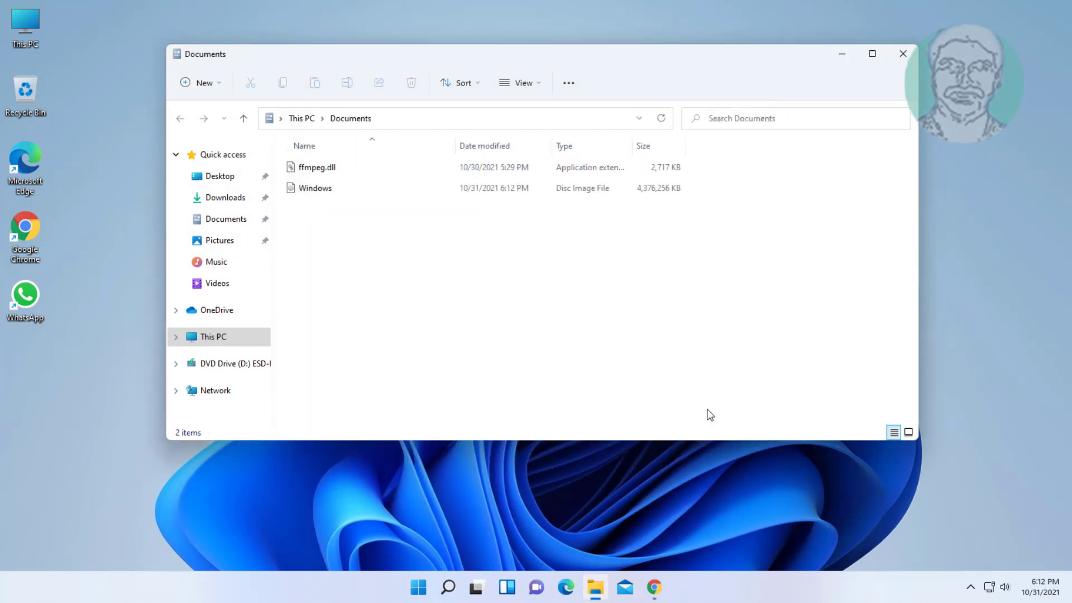
pyautogui.click(323, 192)
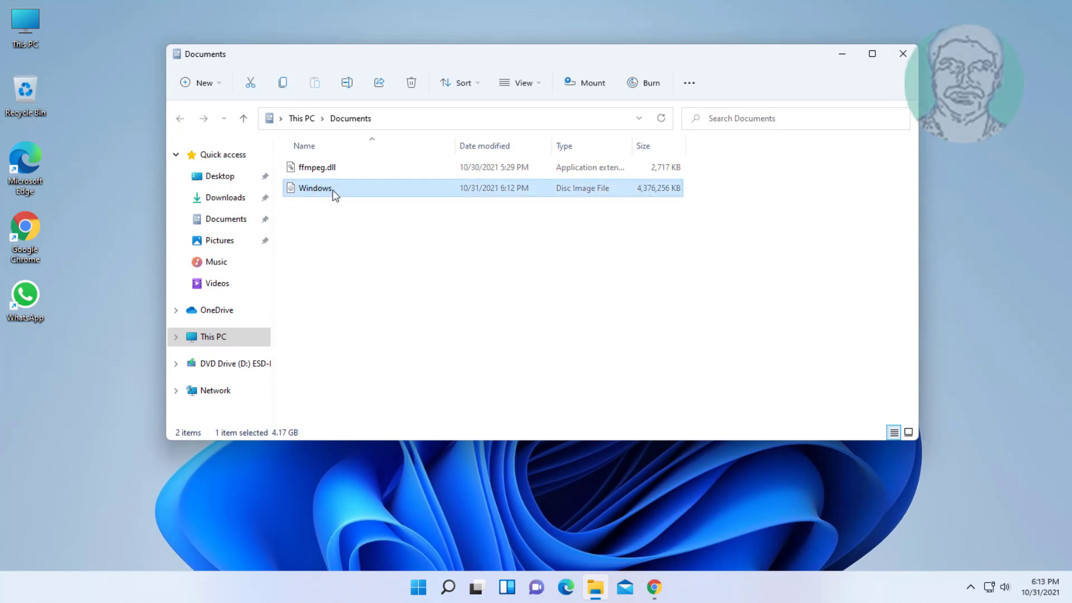
pyautogui.rightClick(334, 193)
pyautogui.click(395, 234)
pyautogui.doubleClick(317, 311)
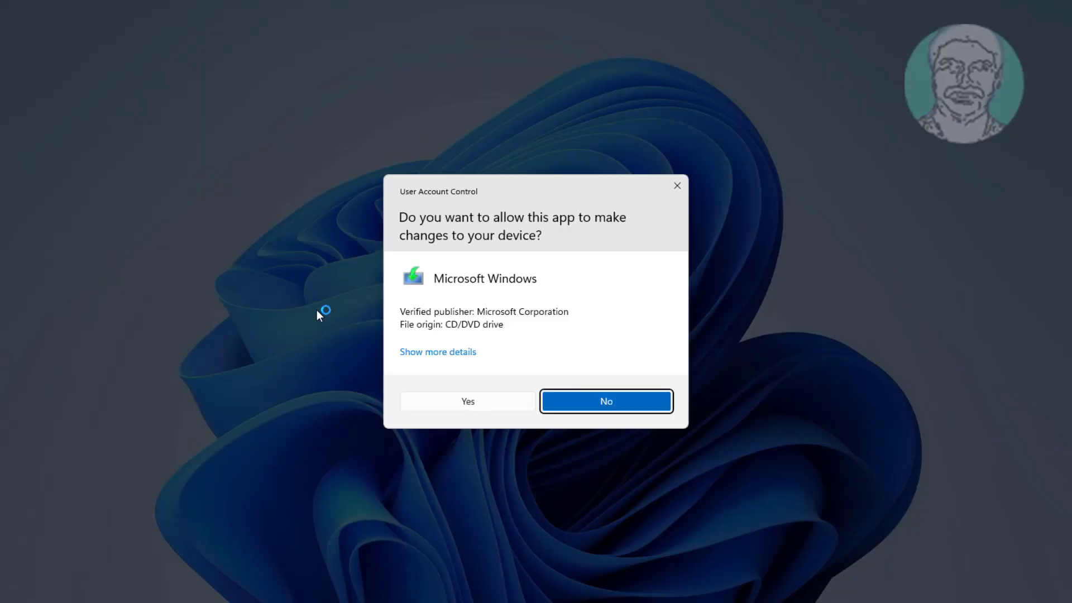
# - Approve the User Account Control prompt for Windows 11 setup and close the mounted drive's window
pyautogui.click(450, 410)
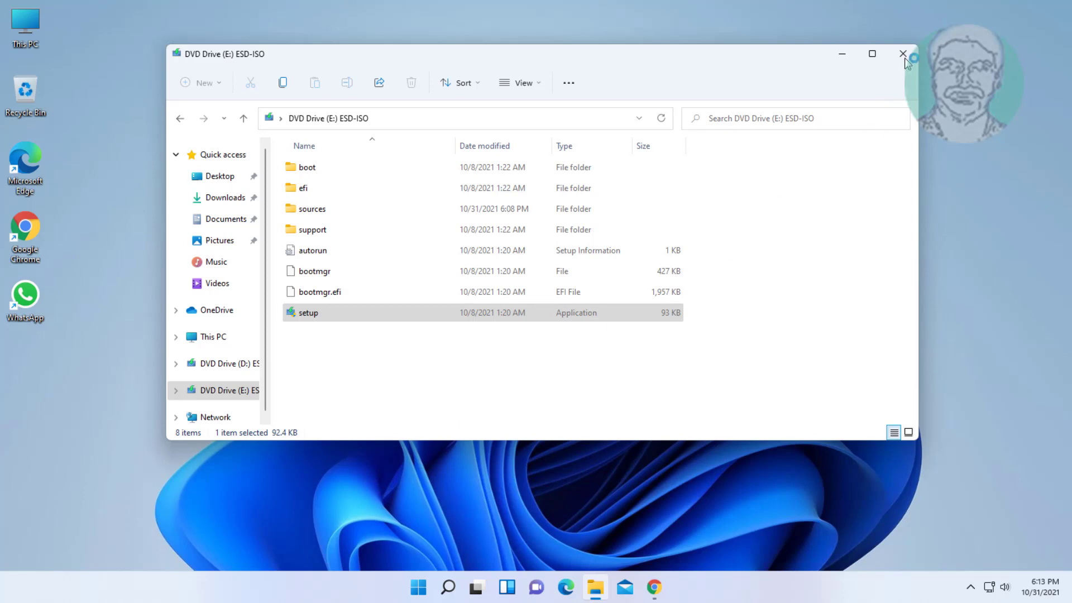
pyautogui.click(904, 58)
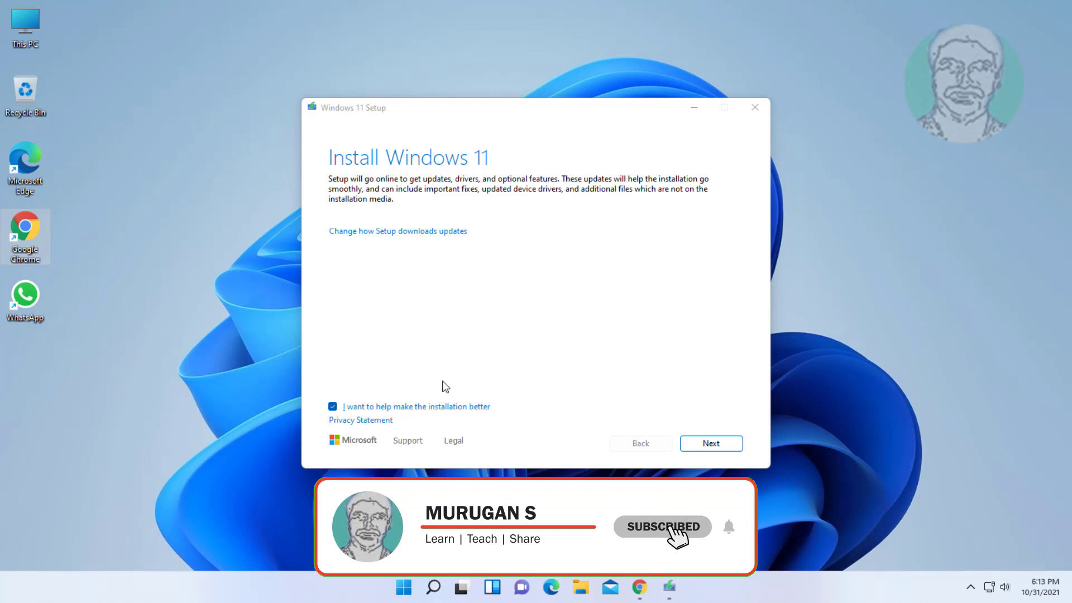
# - Opt out of helping improve the installation and accept the Windows 11 license terms
pyautogui.click(333, 407)
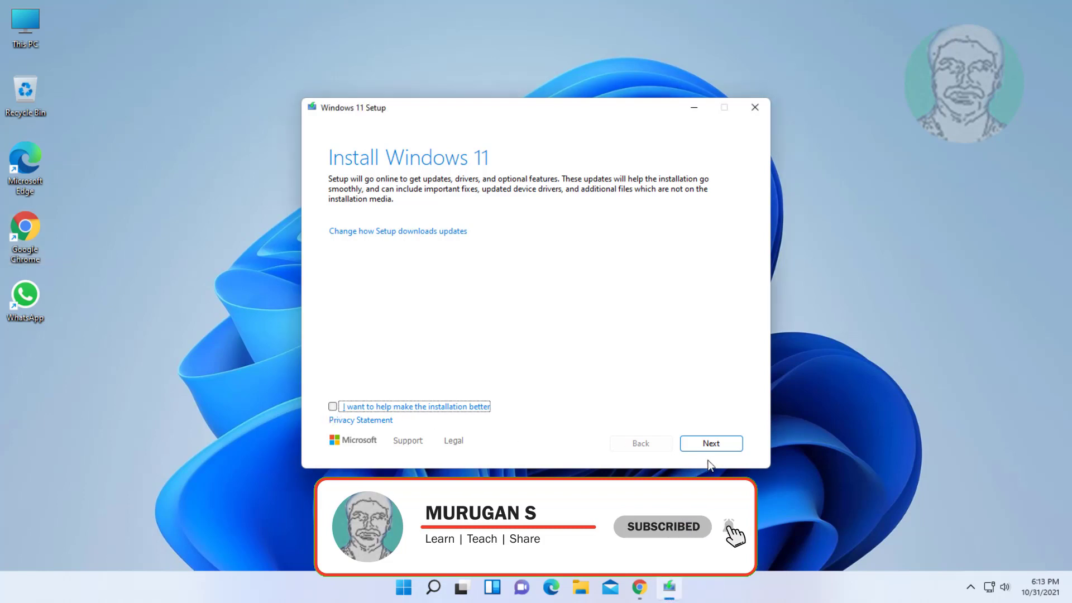
pyautogui.click(720, 445)
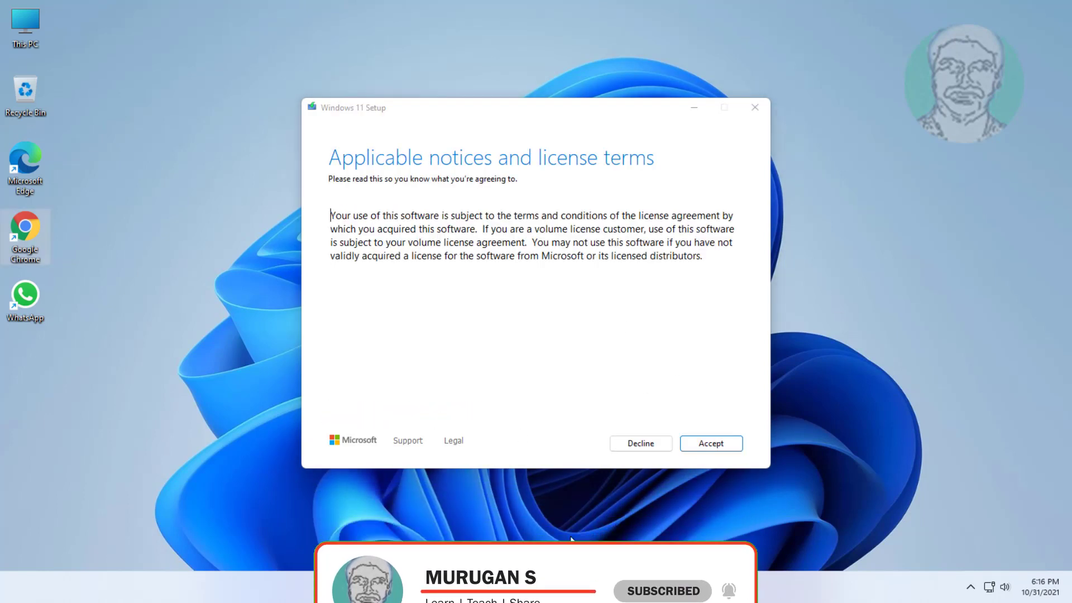
pyautogui.click(725, 444)
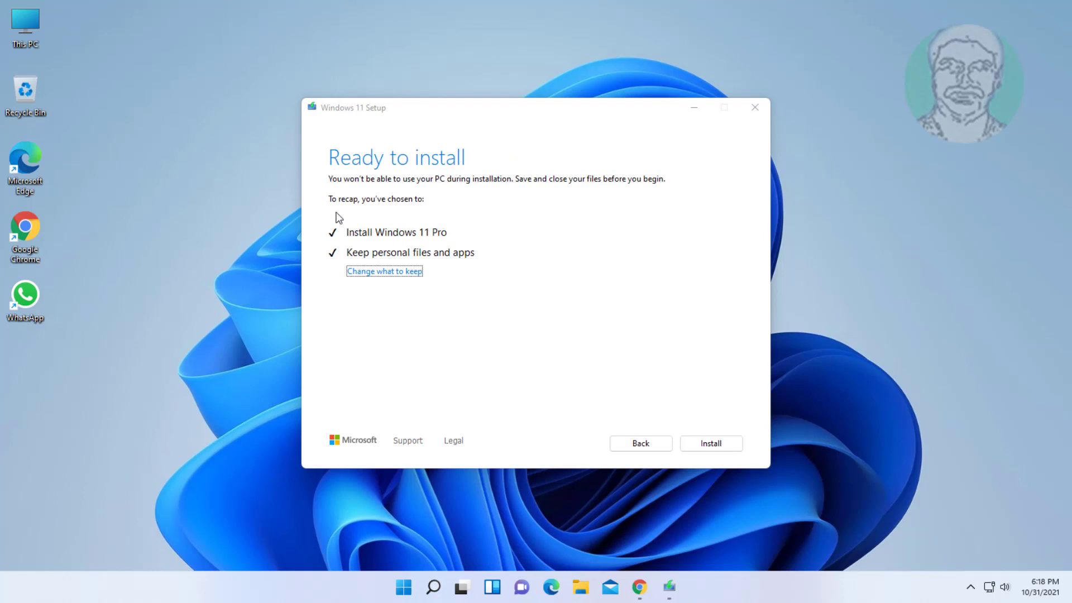
pyautogui.click(717, 445)
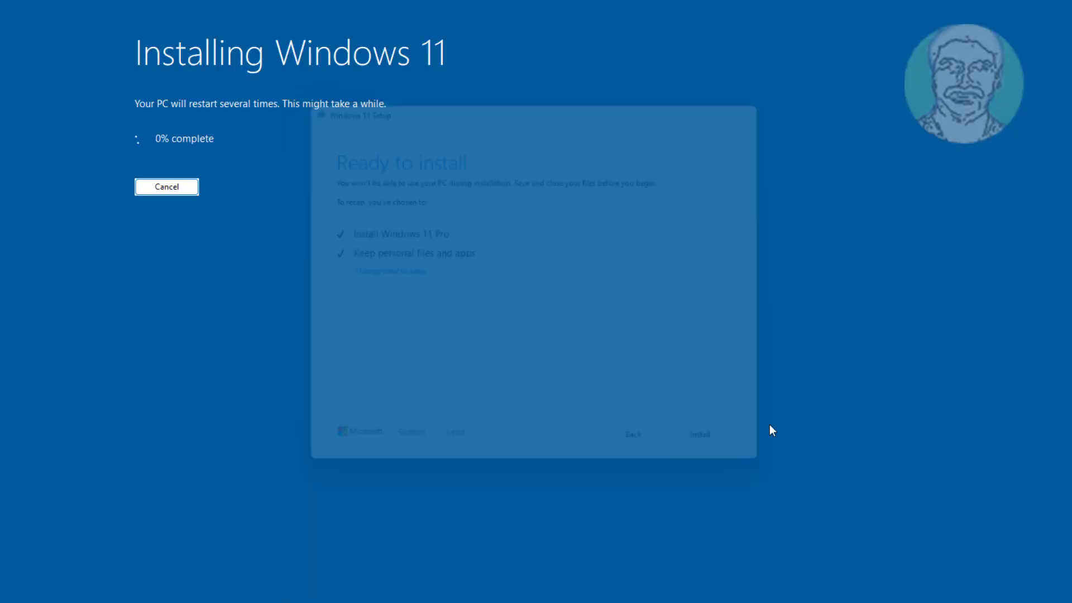